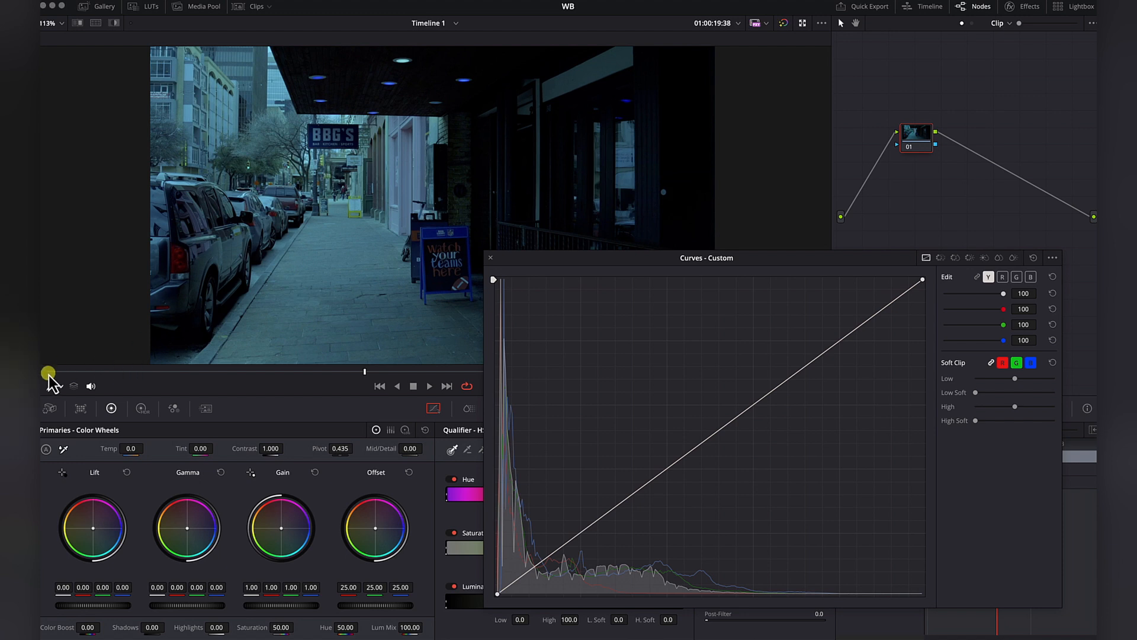
# Switch the viewer's on-screen control to Qualifier and sample the grey sidewalk to place its tones on the custom curves.
pyautogui.click(61, 388)
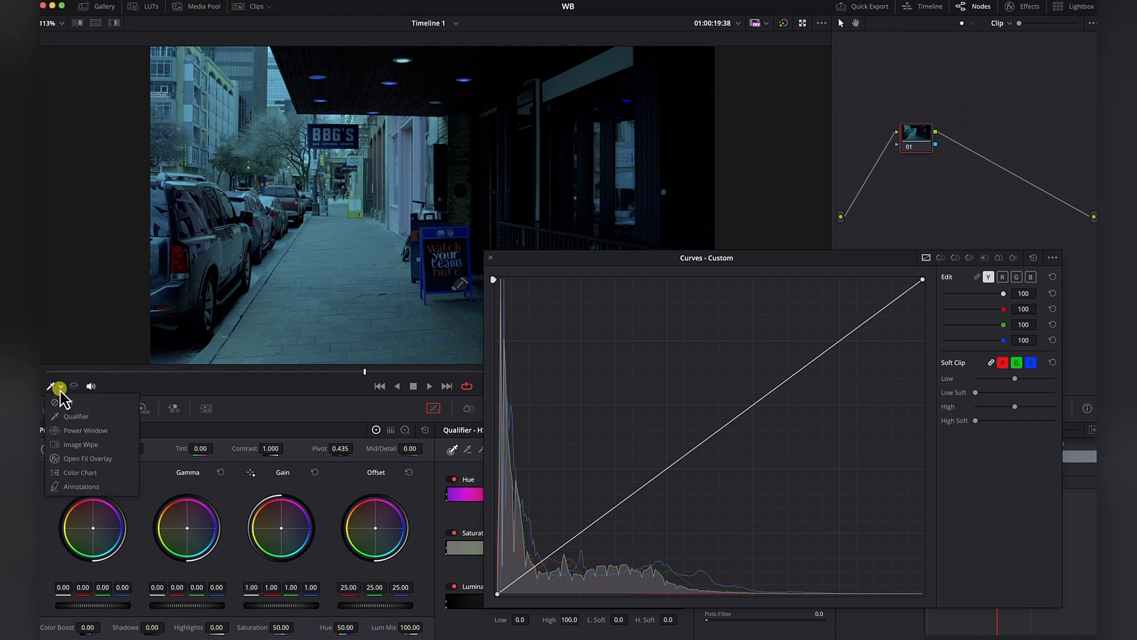
pyautogui.click(87, 417)
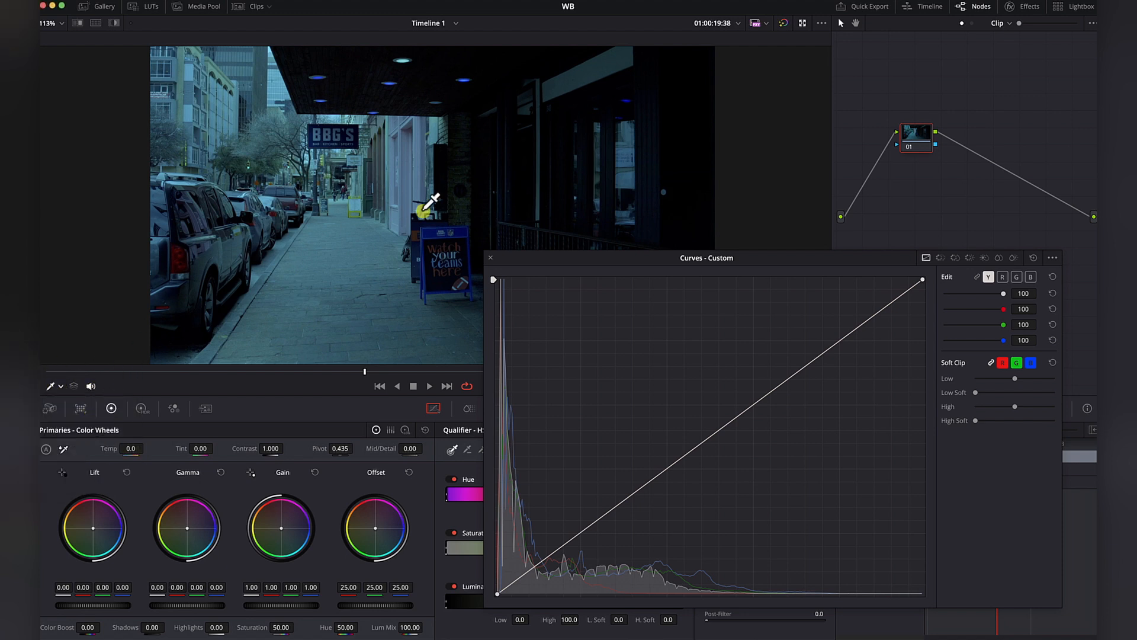
pyautogui.click(353, 304)
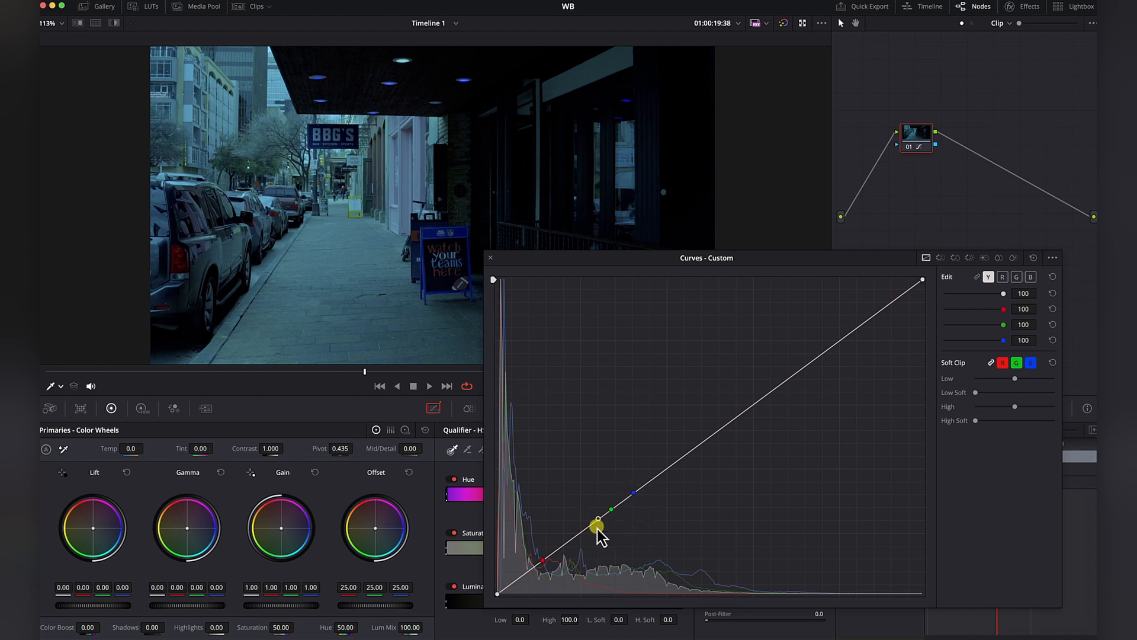
# Neutralize the sidewalk's cyan-blue cast by lowering the sampled blue and green curve points and raising the red point.
pyautogui.click(542, 560)
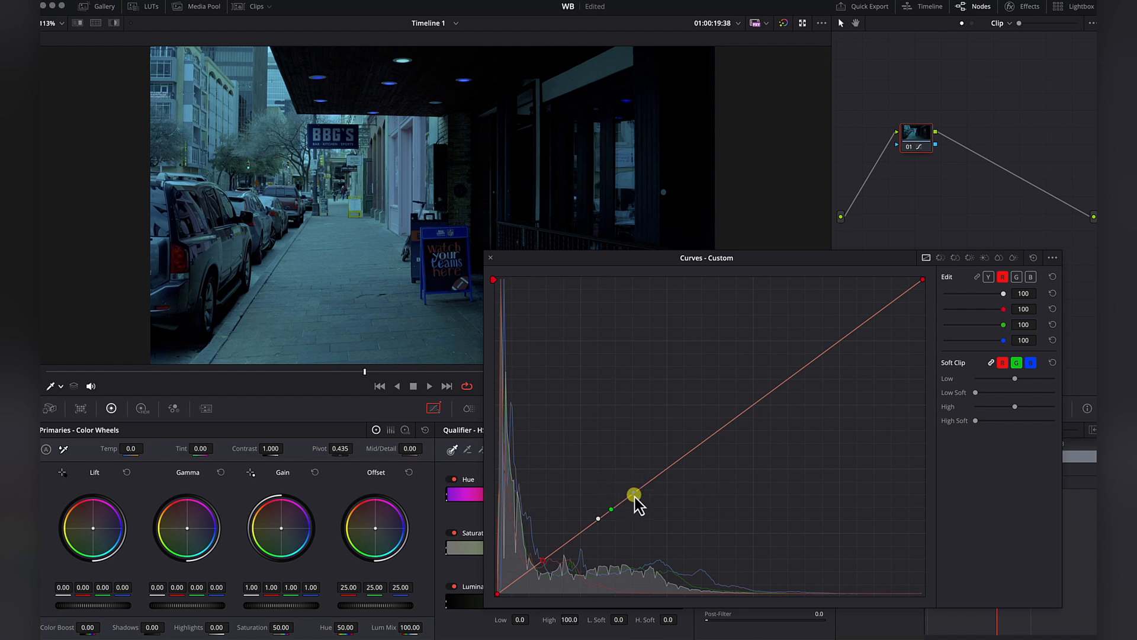
pyautogui.moveTo(634, 494); pyautogui.dragTo(618, 534)
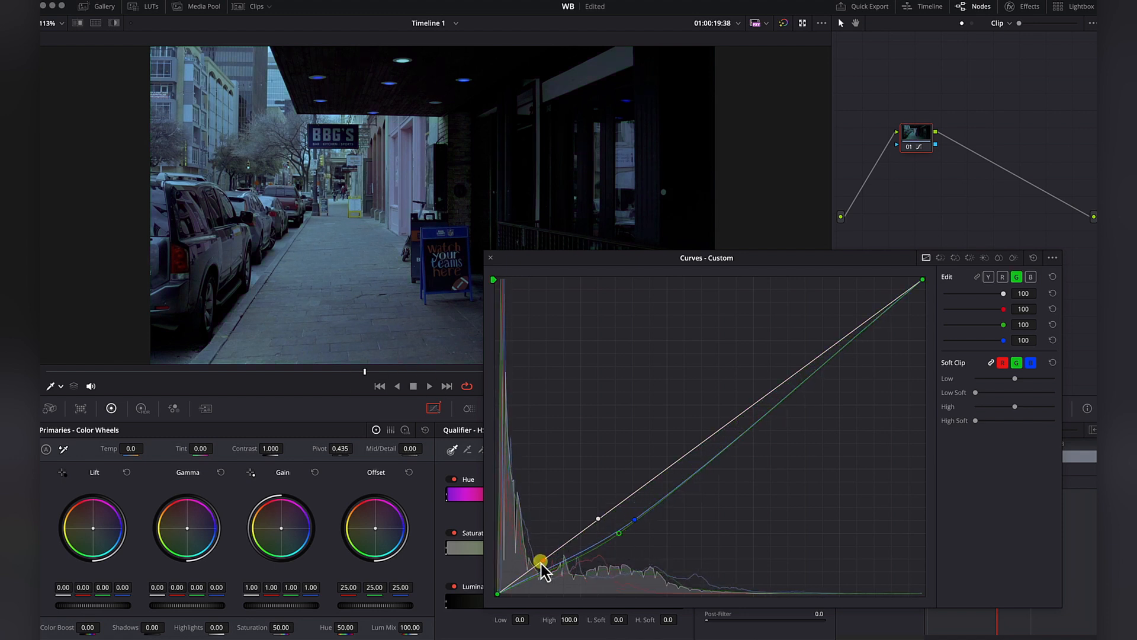
pyautogui.moveTo(543, 560); pyautogui.dragTo(544, 535)
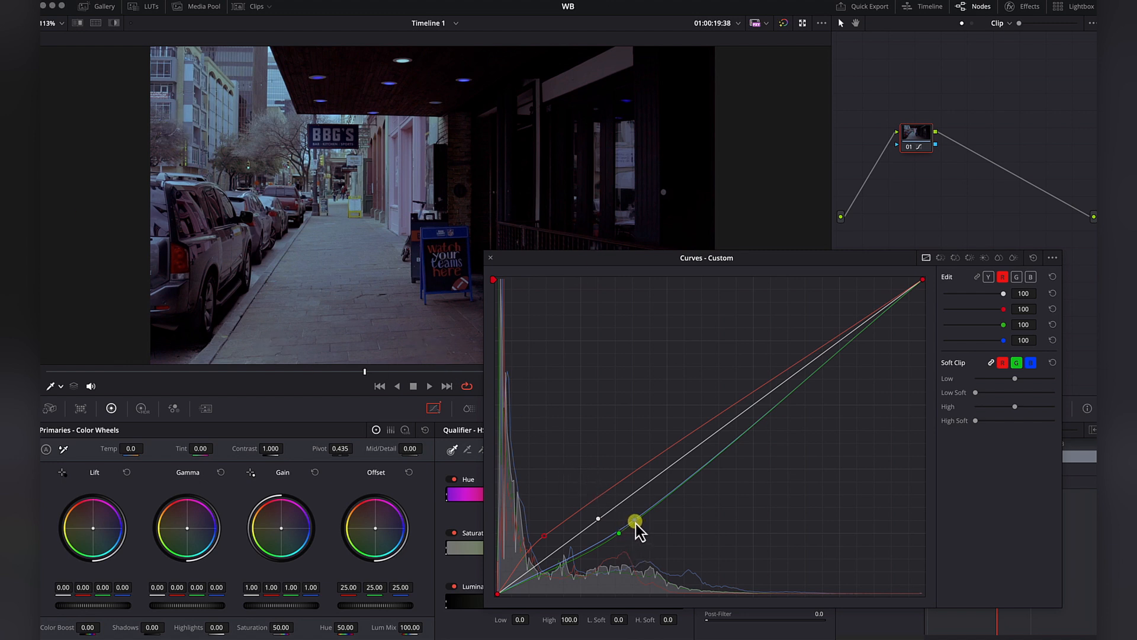
pyautogui.moveTo(635, 524); pyautogui.dragTo(634, 521)
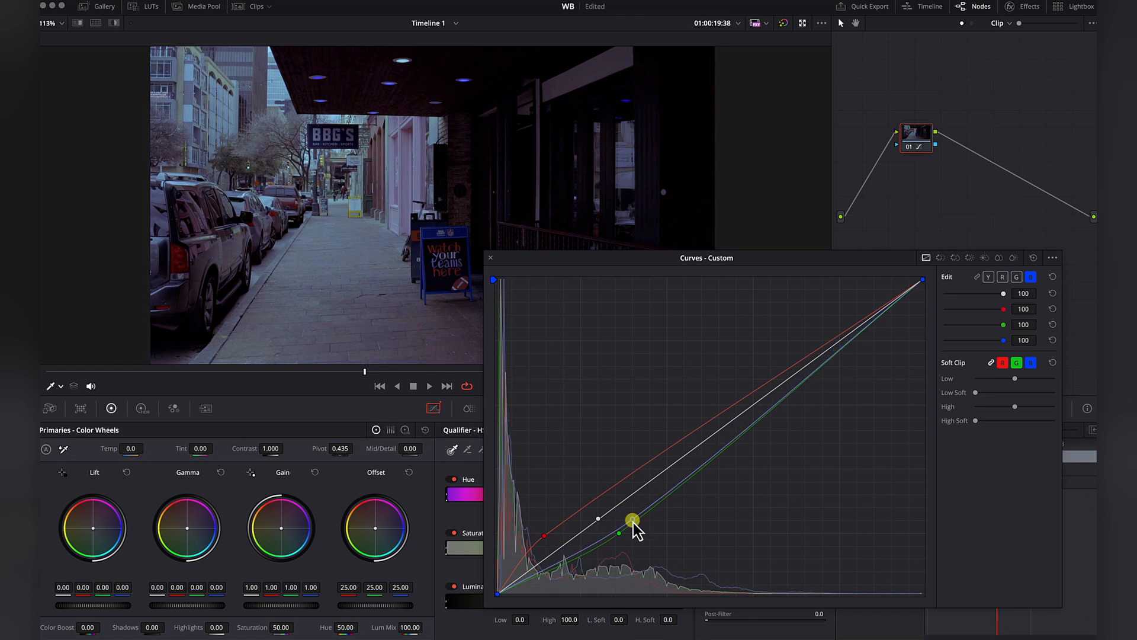
pyautogui.click(619, 535)
pyautogui.moveTo(620, 537); pyautogui.dragTo(615, 525)
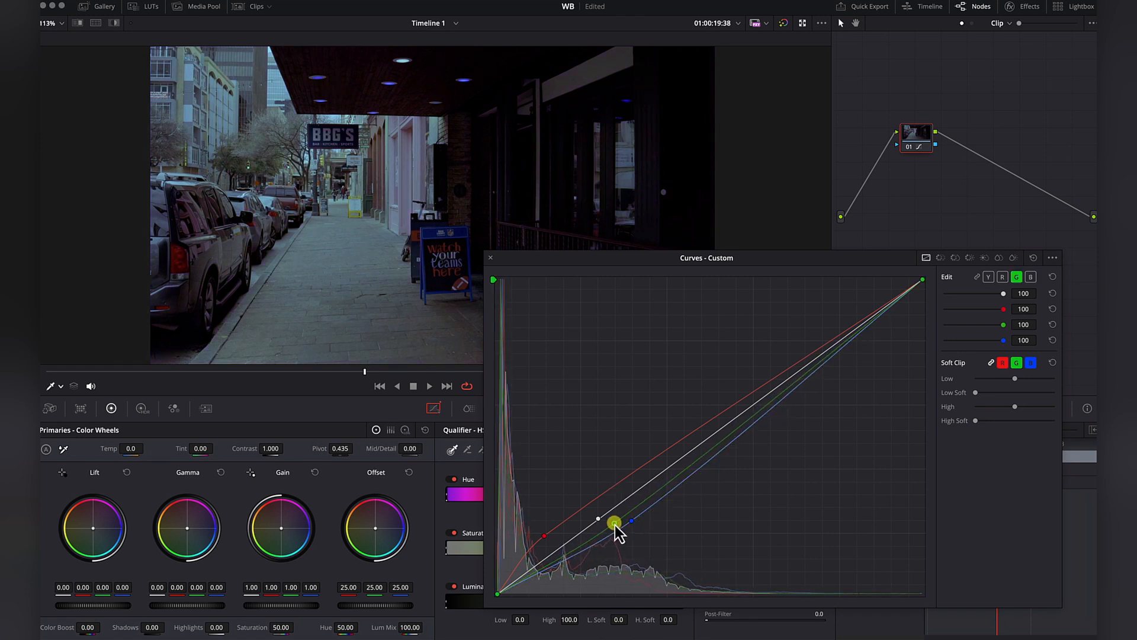
pyautogui.moveTo(545, 531); pyautogui.dragTo(545, 521)
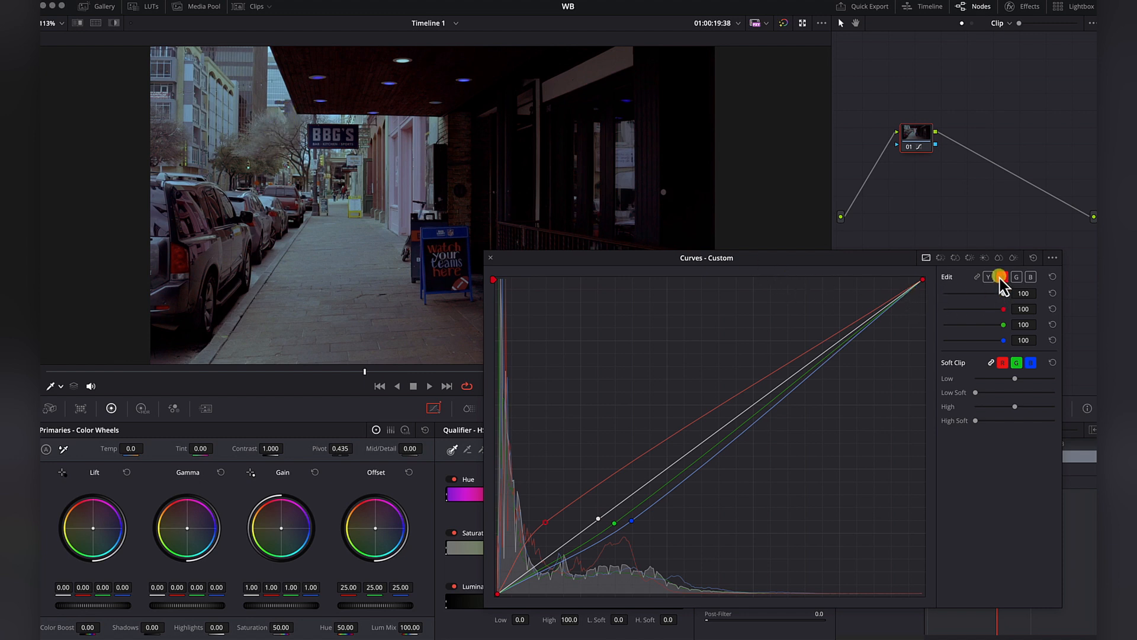
# Rebalance the street clip's highlights by pulling in the upper endpoints of the red, green and blue curves individually.
pyautogui.moveTo(920, 279); pyautogui.dragTo(919, 318)
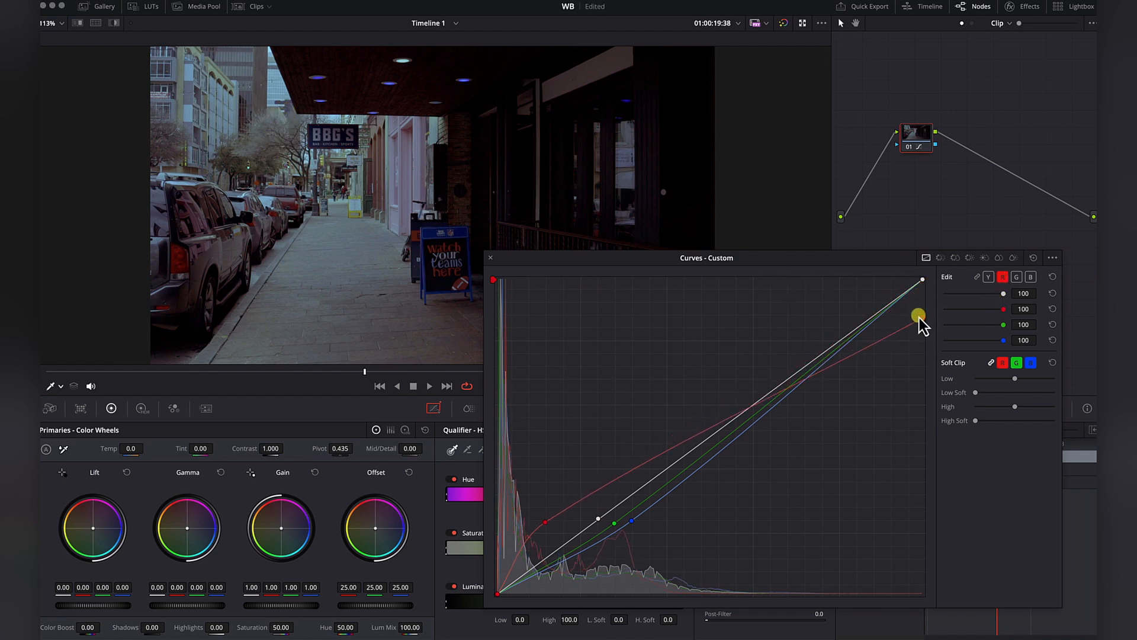
pyautogui.click(1016, 277)
pyautogui.moveTo(923, 282); pyautogui.dragTo(930, 368)
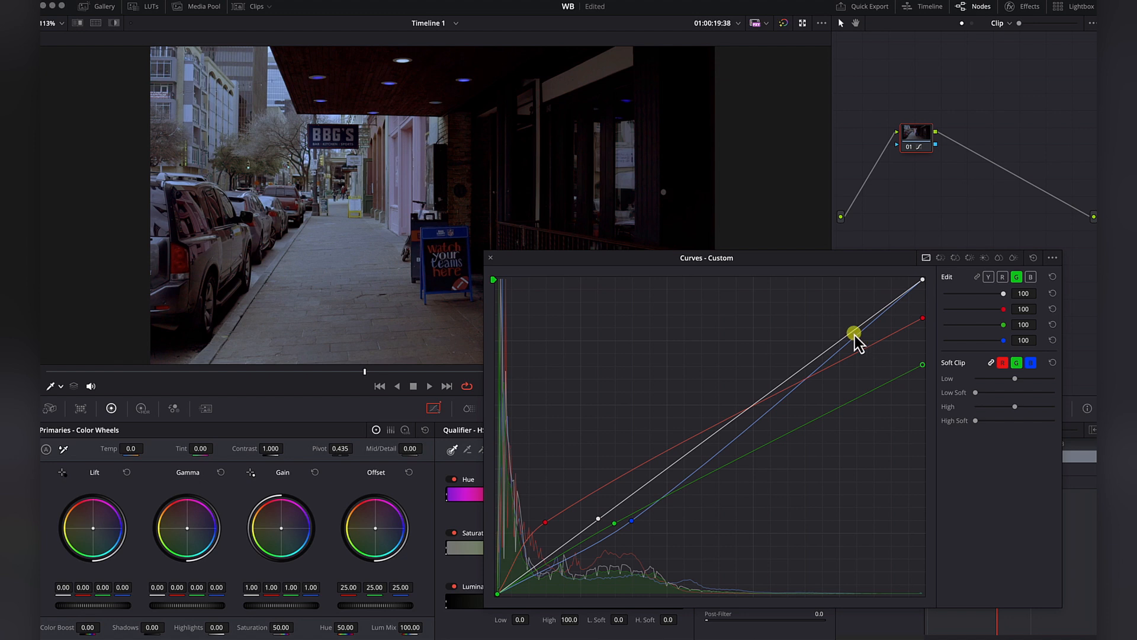
pyautogui.moveTo(924, 282)
pyautogui.mouseDown()
pyautogui.moveTo(918, 347)
pyautogui.moveTo(914, 285)
pyautogui.mouseUp()
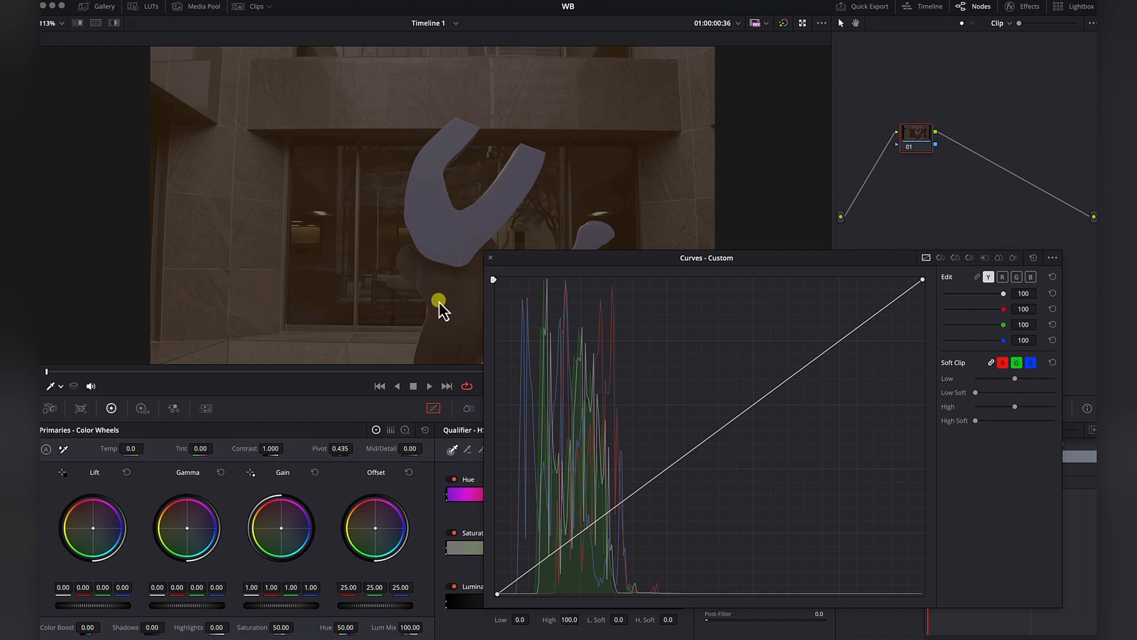
# In the brown building clip, sample the stone wall with the Qualifier and adjust the sampled channel points against the warm cast.
pyautogui.click(61, 387)
pyautogui.click(77, 418)
pyautogui.click(329, 308)
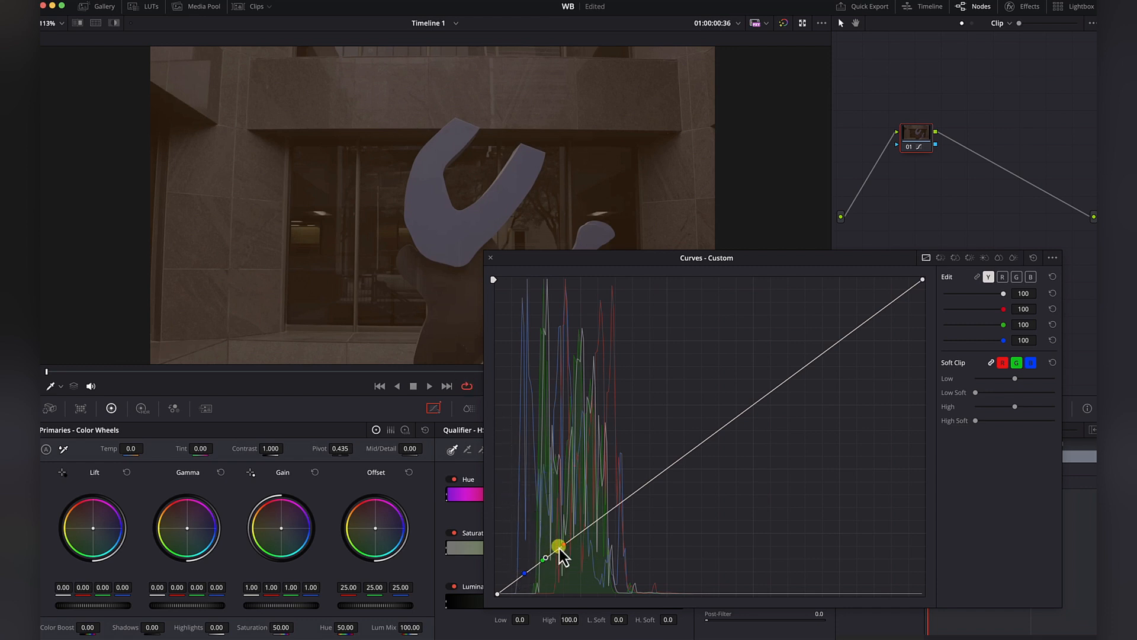
pyautogui.moveTo(564, 547); pyautogui.dragTo(524, 554)
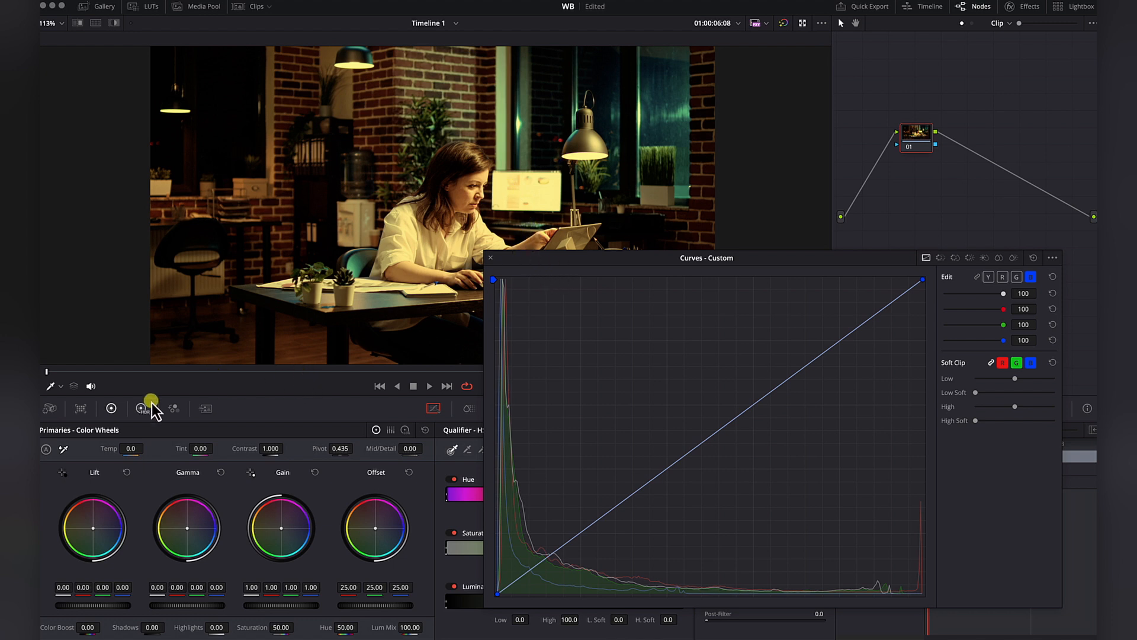
# Try sampling the woman's face in the office clip, lowering the red and green curve points and raising the blue point.
pyautogui.click(473, 207)
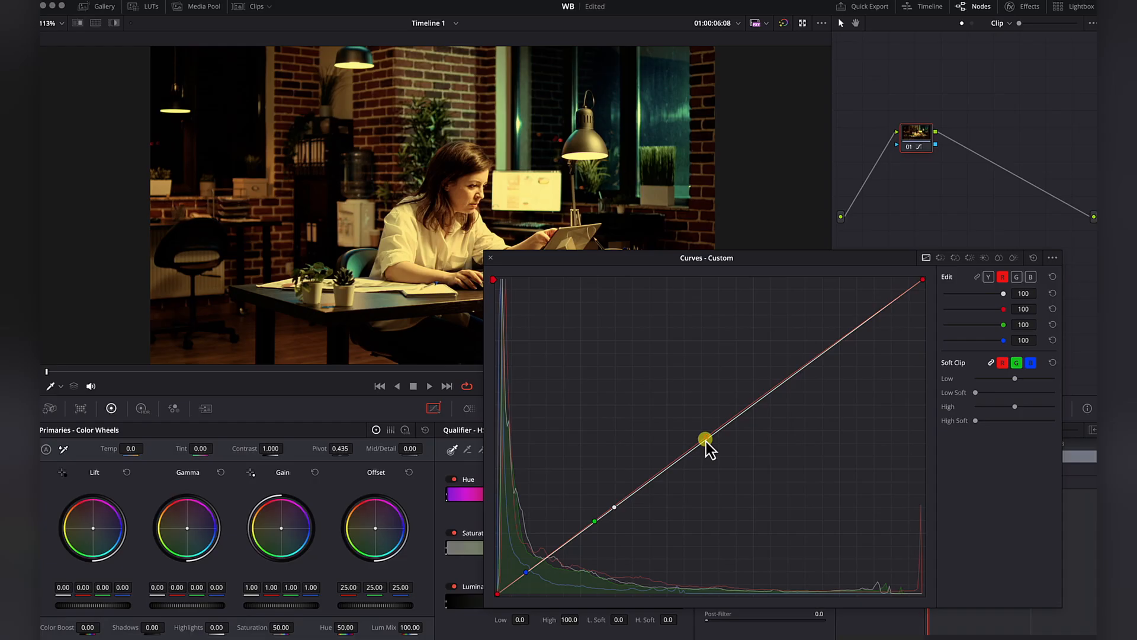
pyautogui.moveTo(706, 449); pyautogui.dragTo(707, 452)
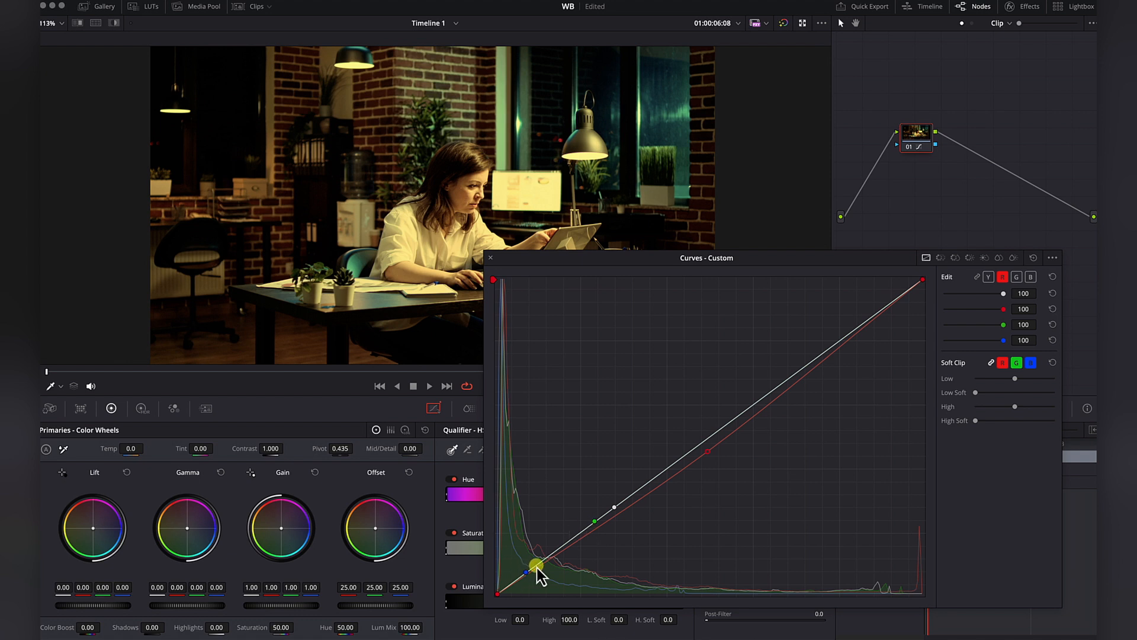
pyautogui.moveTo(593, 524)
pyautogui.mouseDown()
pyautogui.moveTo(595, 557)
pyautogui.moveTo(593, 545)
pyautogui.mouseUp()
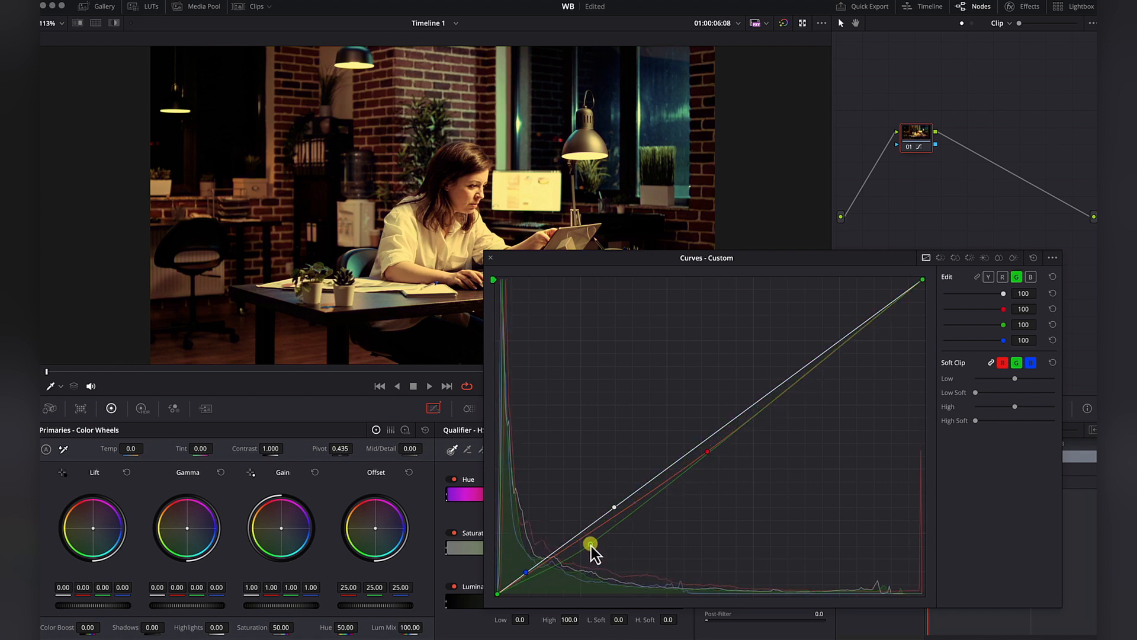
pyautogui.moveTo(527, 573); pyautogui.dragTo(525, 552)
# Try refining the office clip's red, green and blue curve points, and discard the second node and the curve correction.
pyautogui.moveTo(708, 452); pyautogui.dragTo(692, 484)
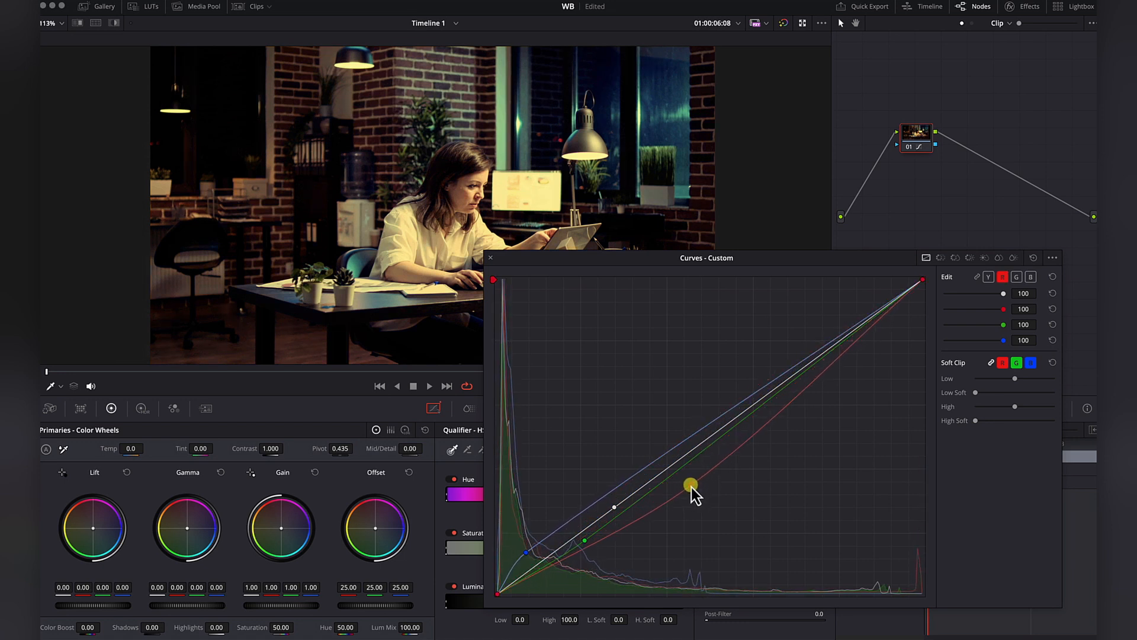
pyautogui.moveTo(584, 544); pyautogui.dragTo(524, 542)
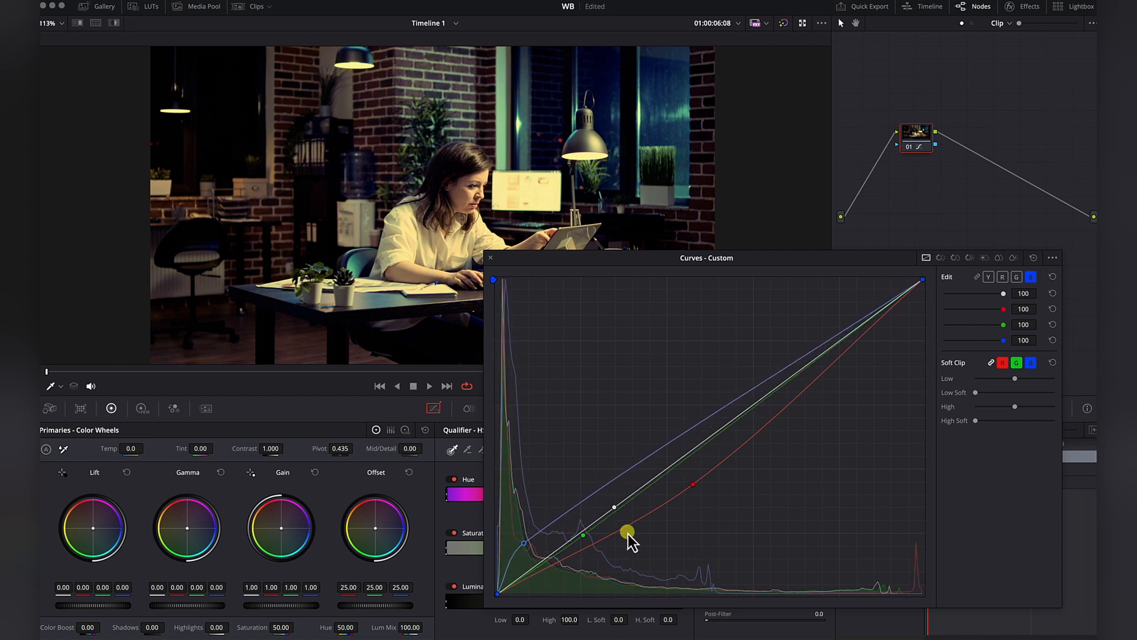
pyautogui.moveTo(693, 485); pyautogui.dragTo(690, 477)
pyautogui.moveTo(584, 539); pyautogui.dragTo(524, 537)
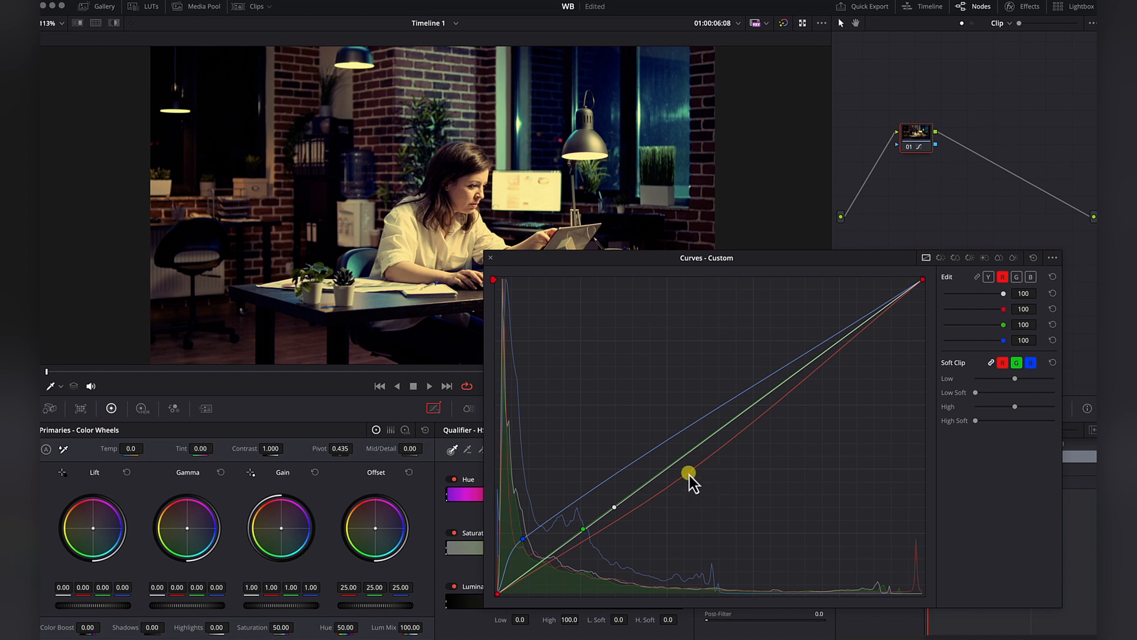
pyautogui.moveTo(690, 472); pyautogui.dragTo(681, 470)
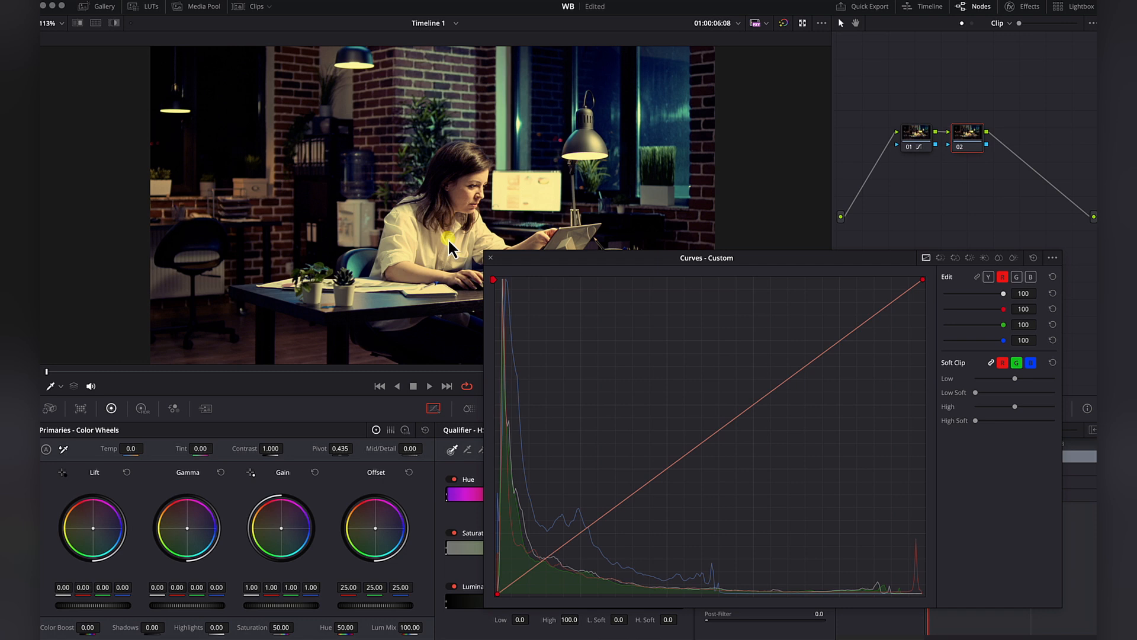
pyautogui.press('Delete')
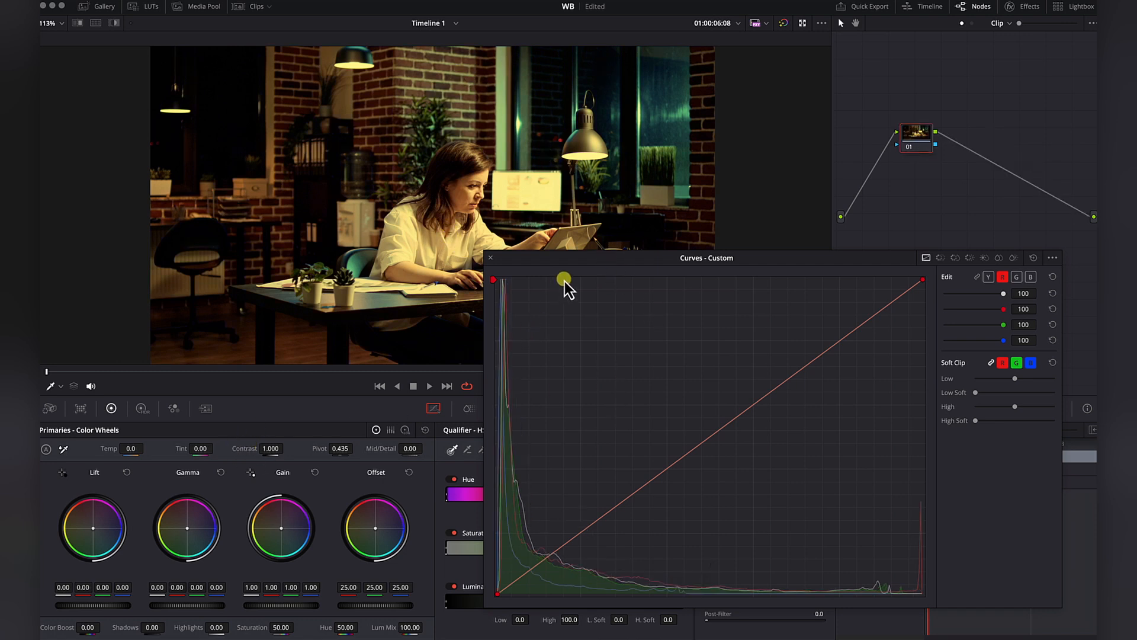
# Close the floating curves window and place a small circular power window over the skin of the woman's cheek.
pyautogui.click(492, 258)
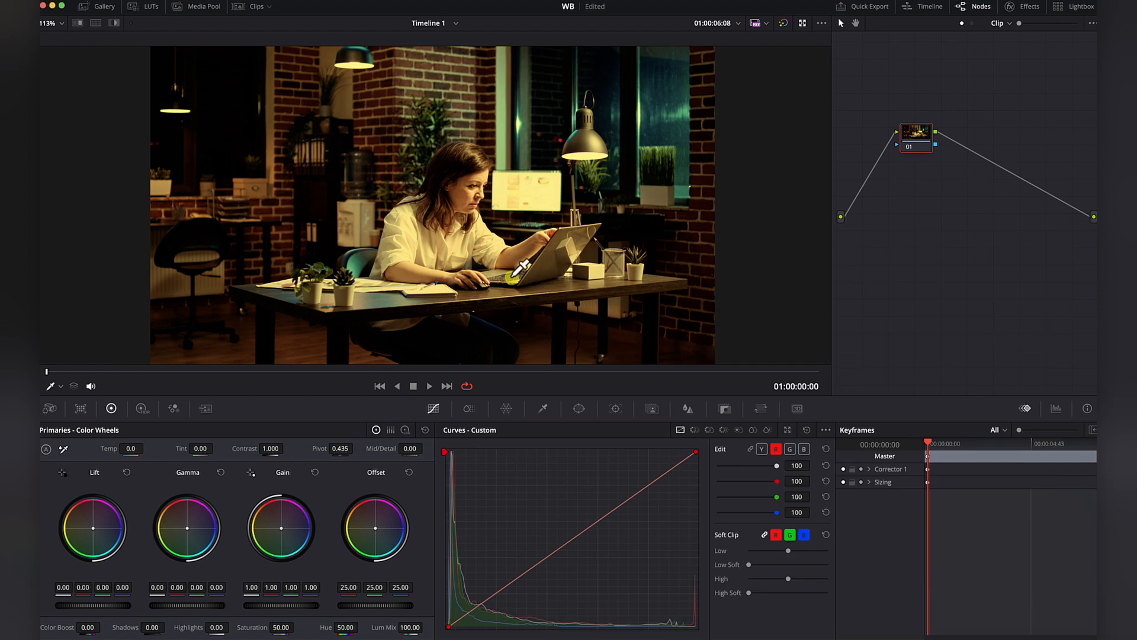
pyautogui.click(579, 408)
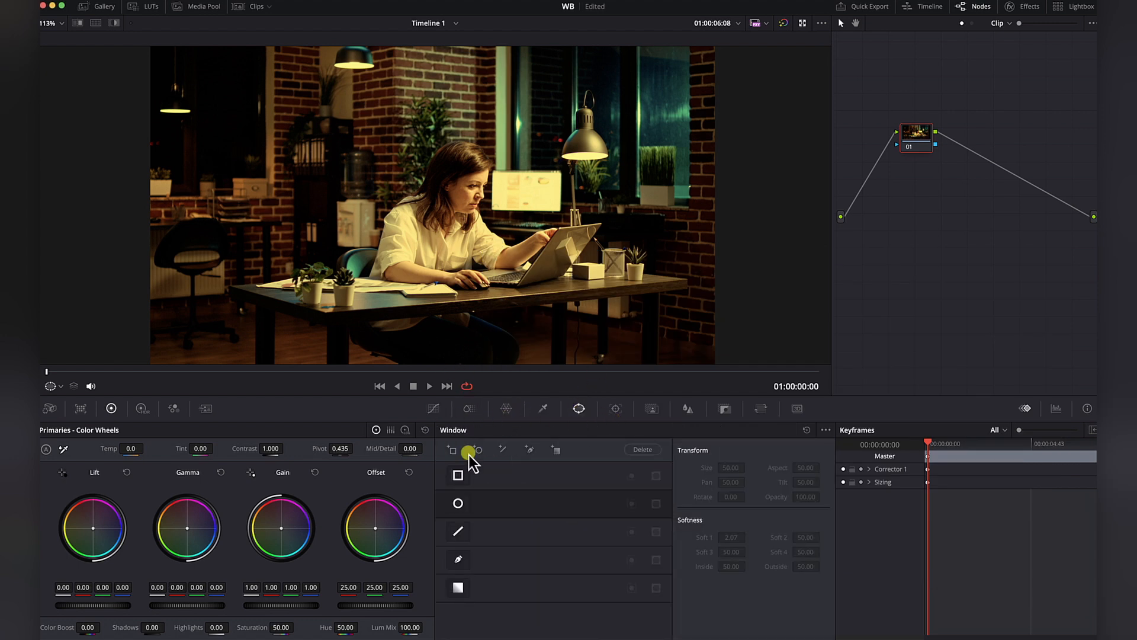
pyautogui.click(456, 501)
pyautogui.moveTo(452, 228); pyautogui.dragTo(481, 208)
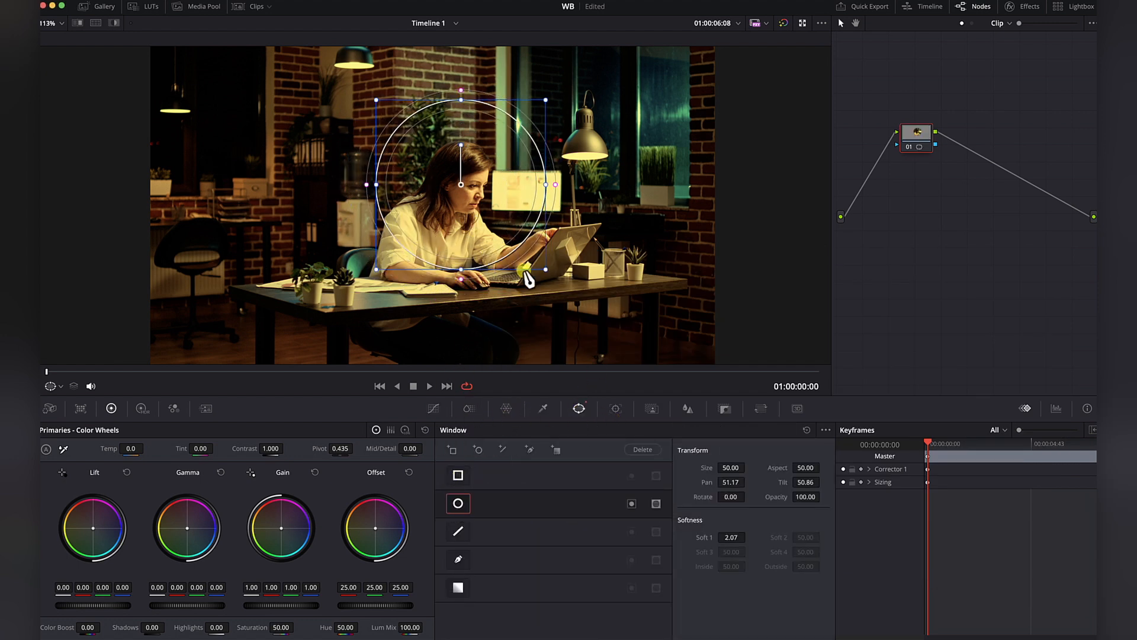
pyautogui.moveTo(546, 269); pyautogui.dragTo(476, 217)
# Isolate the windowed skin with the highlight view and display the vectorscope with its skin tone indicator enabled.
pyautogui.click(113, 23)
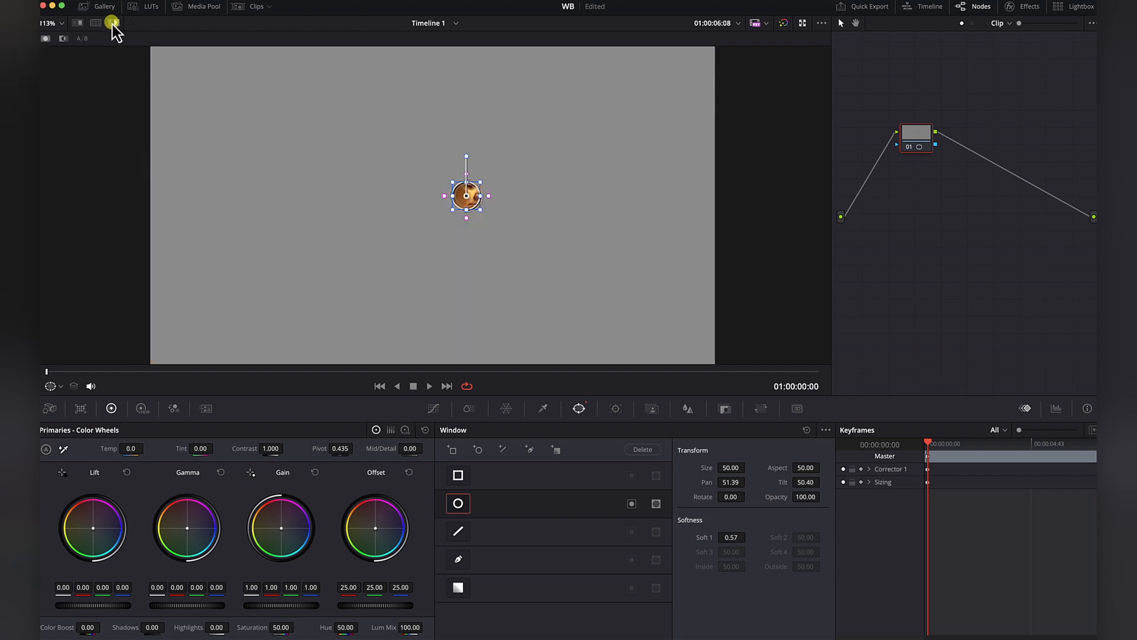
pyautogui.click(1053, 409)
pyautogui.click(1018, 438)
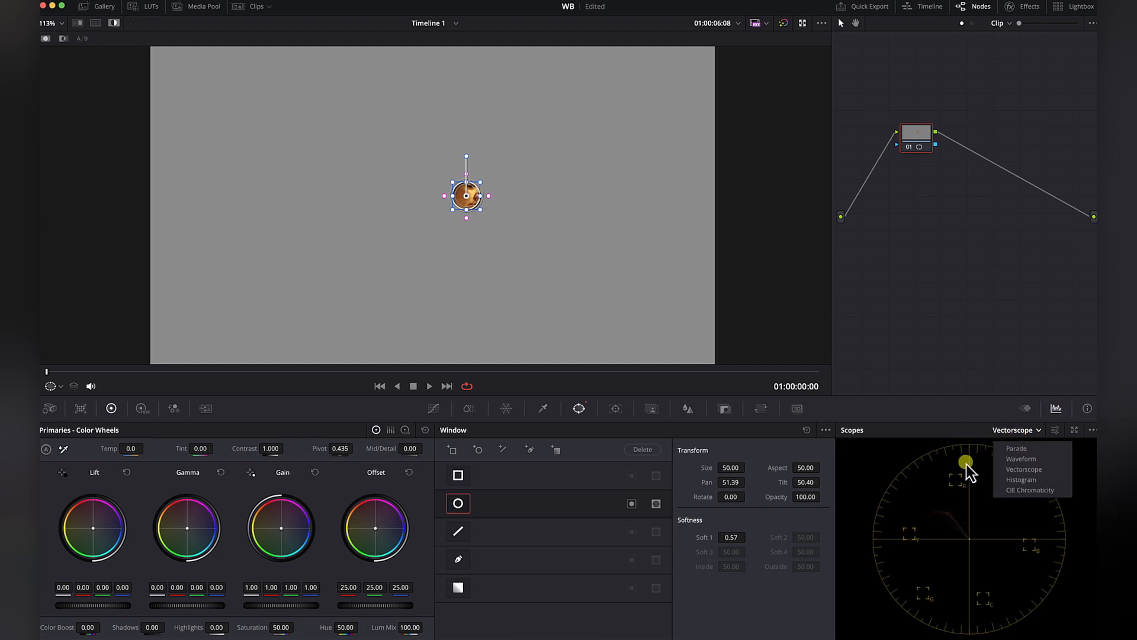
pyautogui.click(1055, 430)
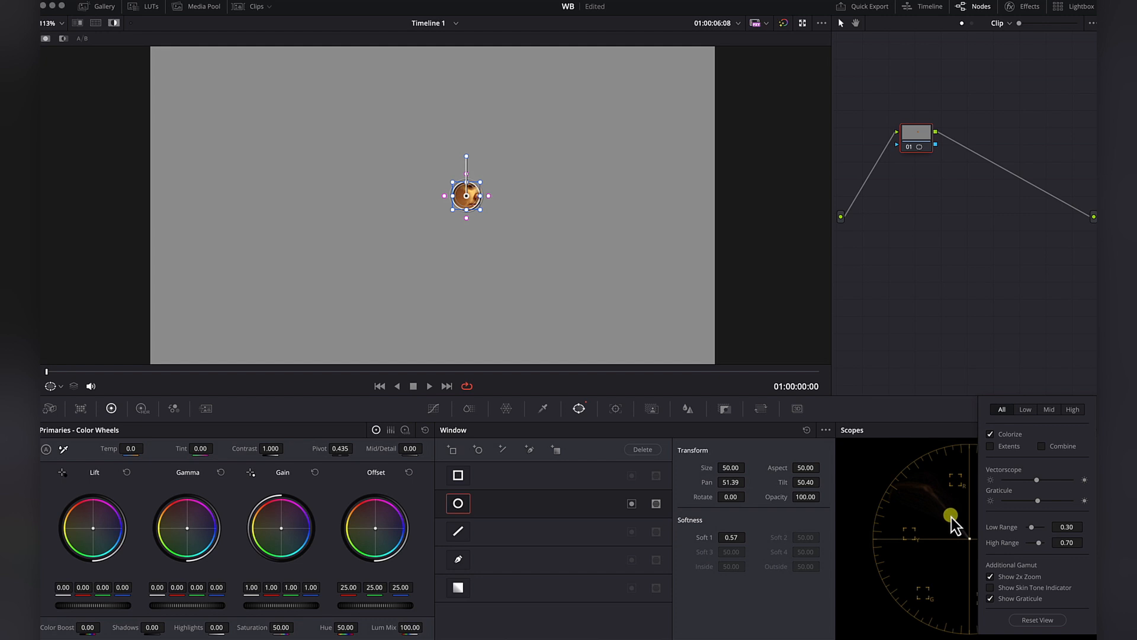
pyautogui.click(989, 588)
# On the custom curves, lower the red and green points and raise the luma shadows to align the skin with the indicator.
pyautogui.click(432, 409)
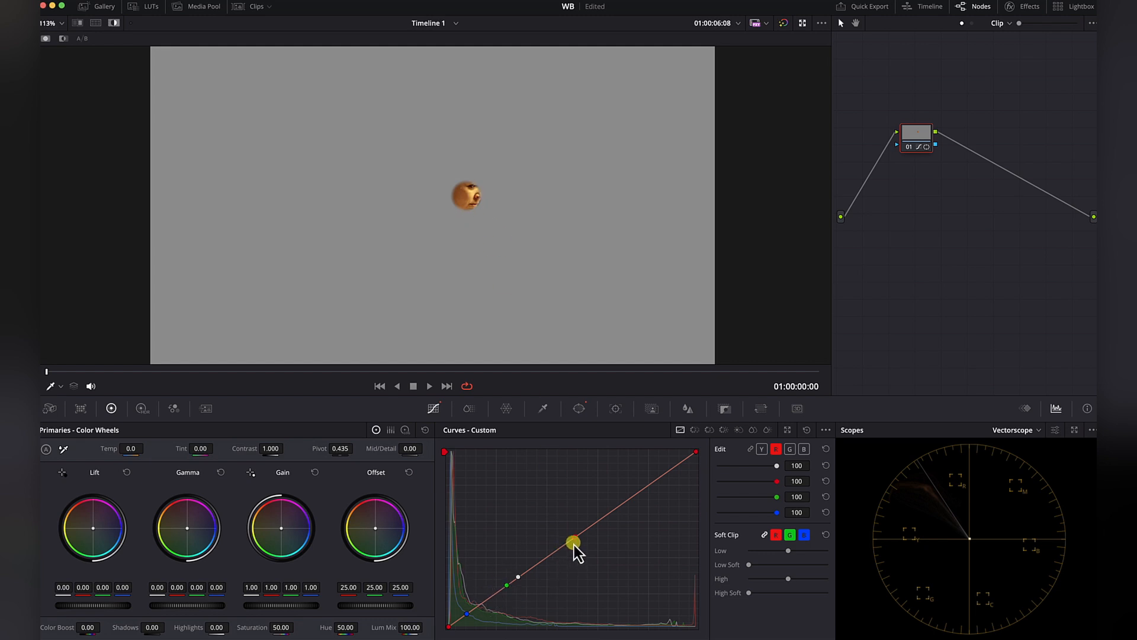
pyautogui.moveTo(573, 535); pyautogui.dragTo(573, 556)
pyautogui.moveTo(507, 586); pyautogui.dragTo(502, 575)
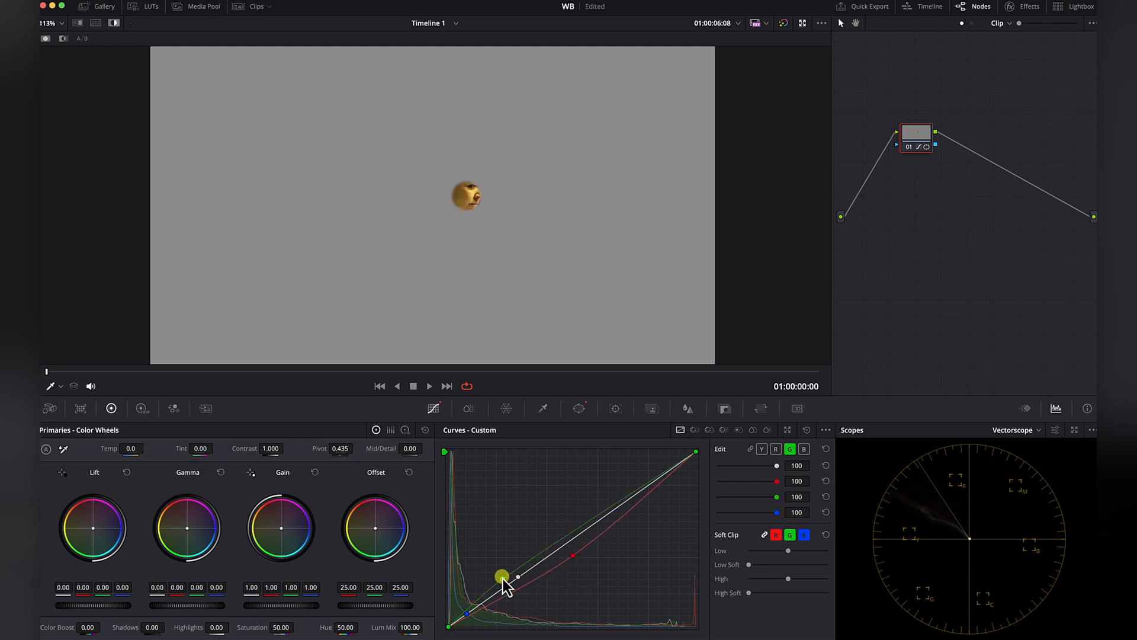
pyautogui.moveTo(501, 585); pyautogui.dragTo(502, 602)
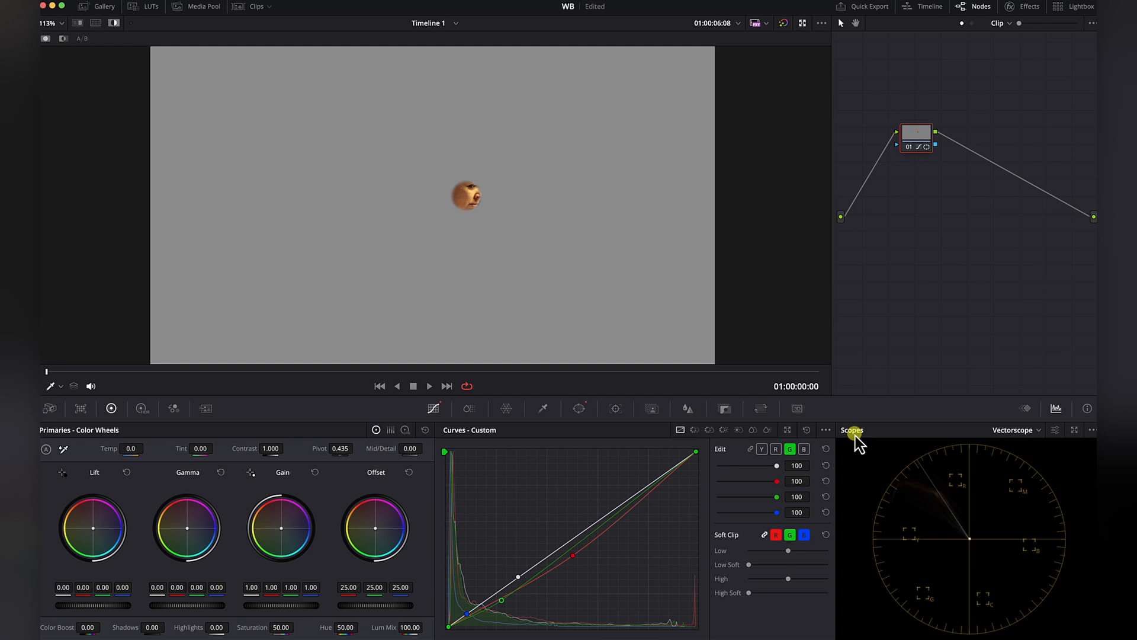
pyautogui.moveTo(466, 616); pyautogui.dragTo(465, 609)
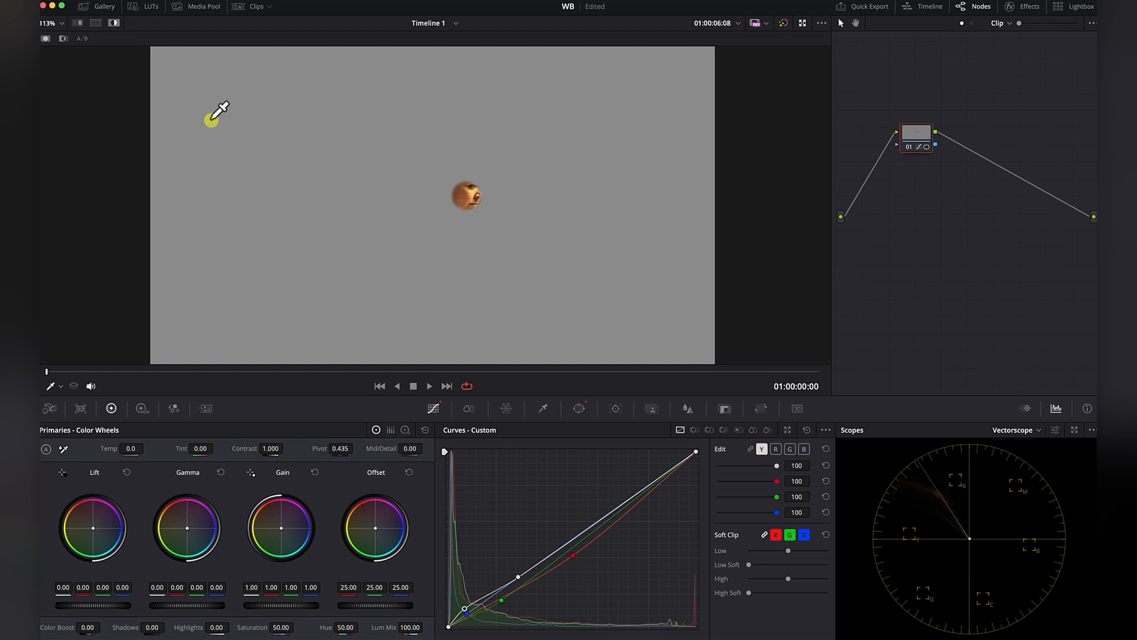
# Turn off the highlight view and disable the circular window so the skin correction applies to the whole frame.
pyautogui.click(113, 22)
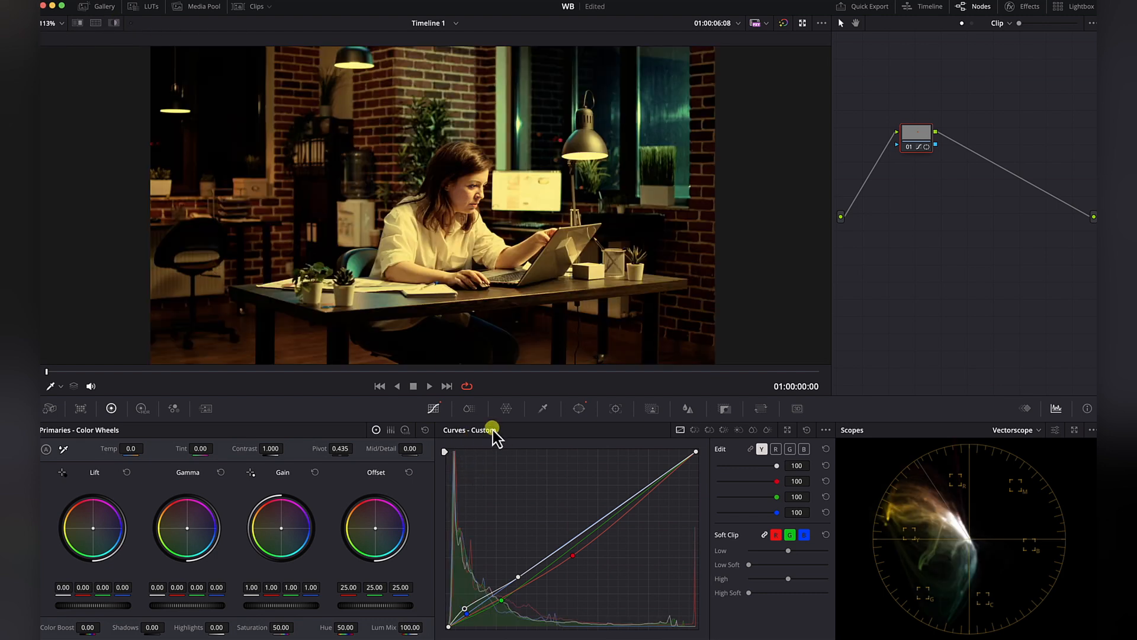
pyautogui.click(579, 409)
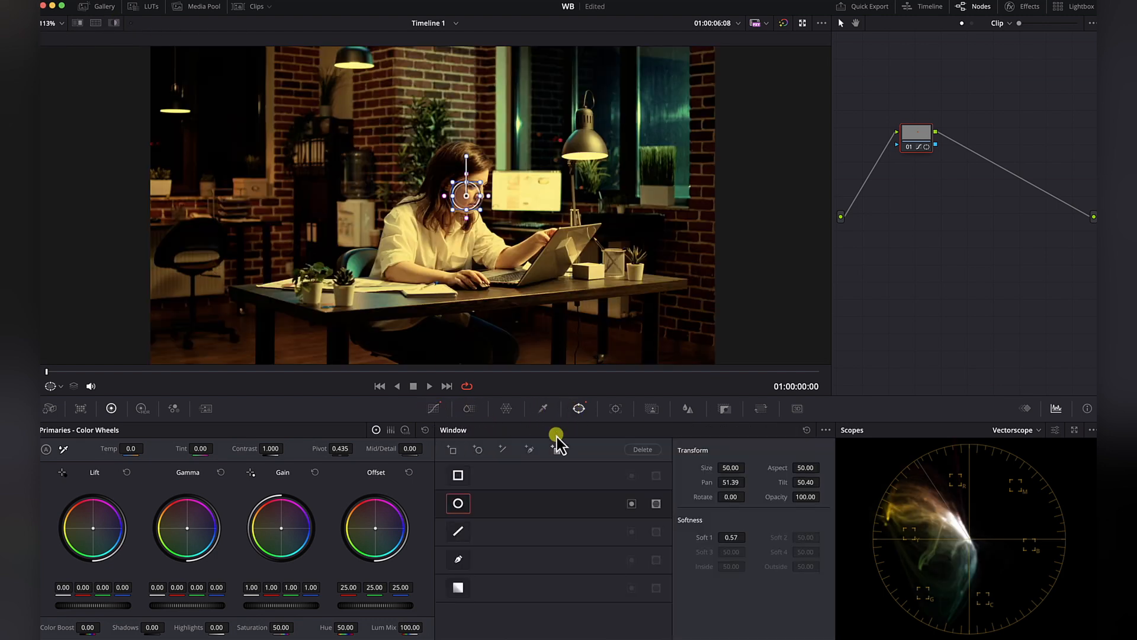
pyautogui.click(459, 505)
pyautogui.click(468, 465)
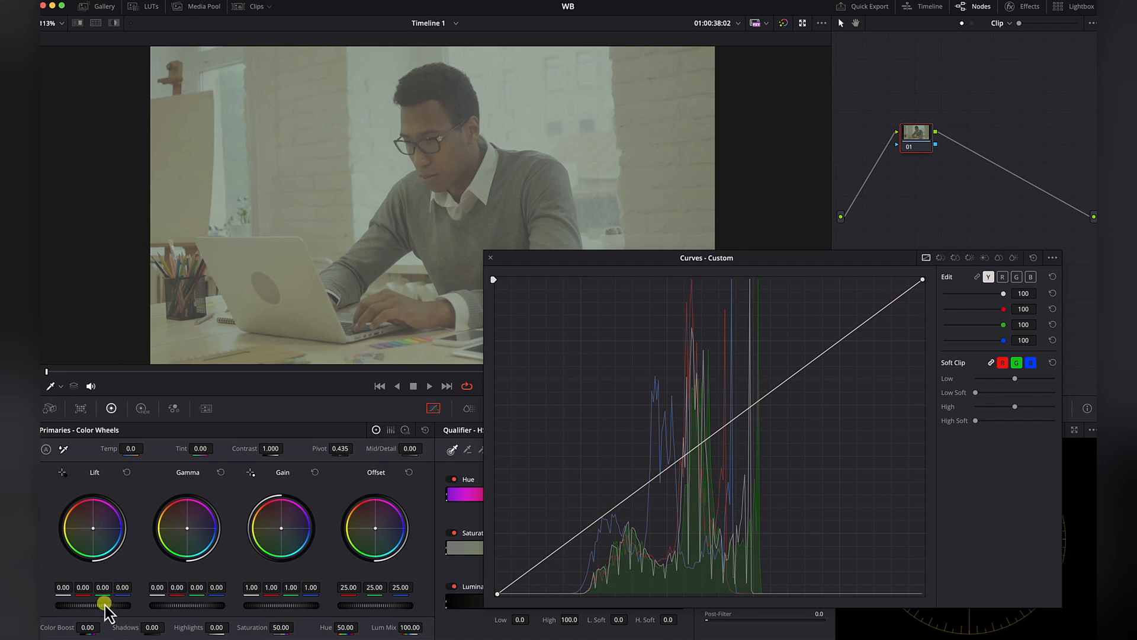
# Set the lift to -0.12 and raise the gain to restore the clip's contrast, and add a second serial node.
pyautogui.moveTo(106, 607); pyautogui.dragTo(45, 600)
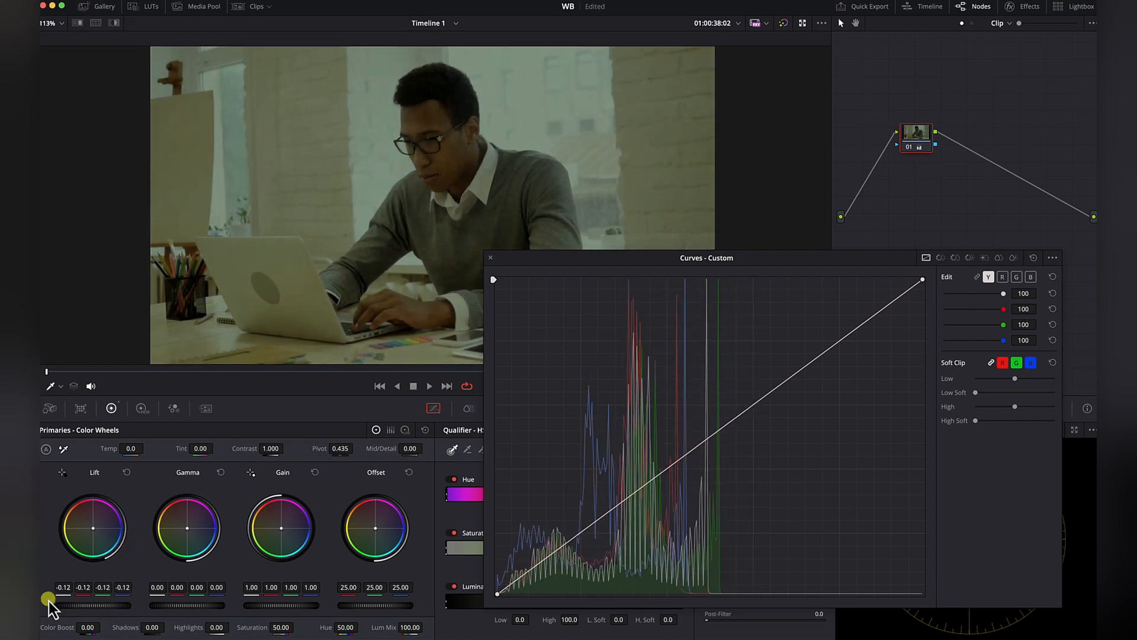
pyautogui.moveTo(302, 606); pyautogui.dragTo(468, 613)
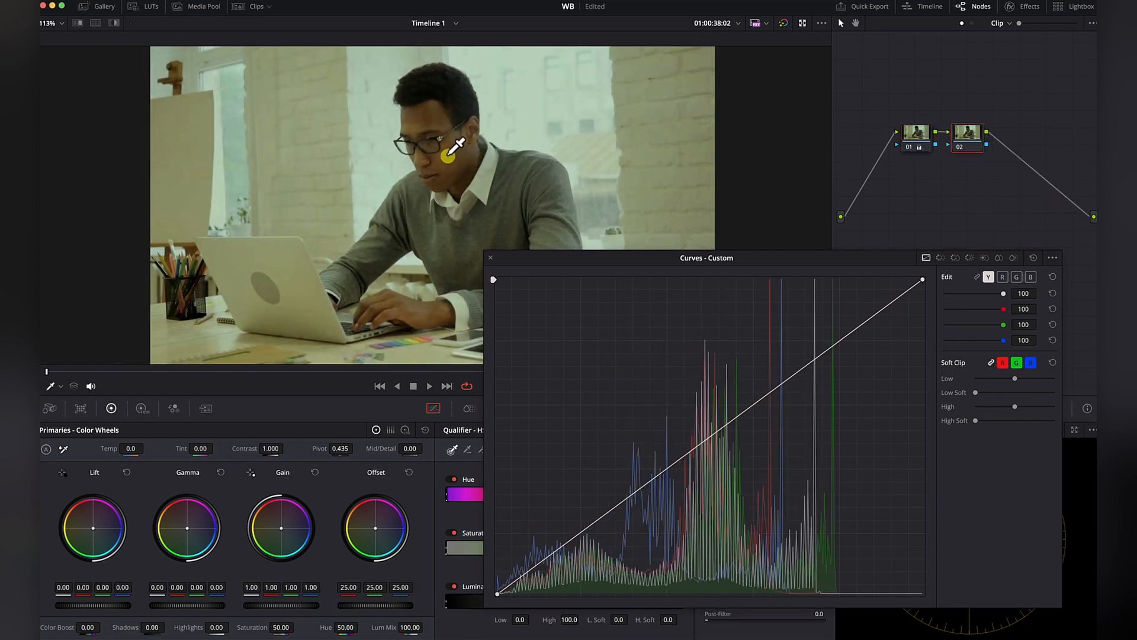
# Sample the man's skin onto the second node's custom curves and lower the red, green and blue points, green the most, to reduce the green cast.
pyautogui.click(482, 187)
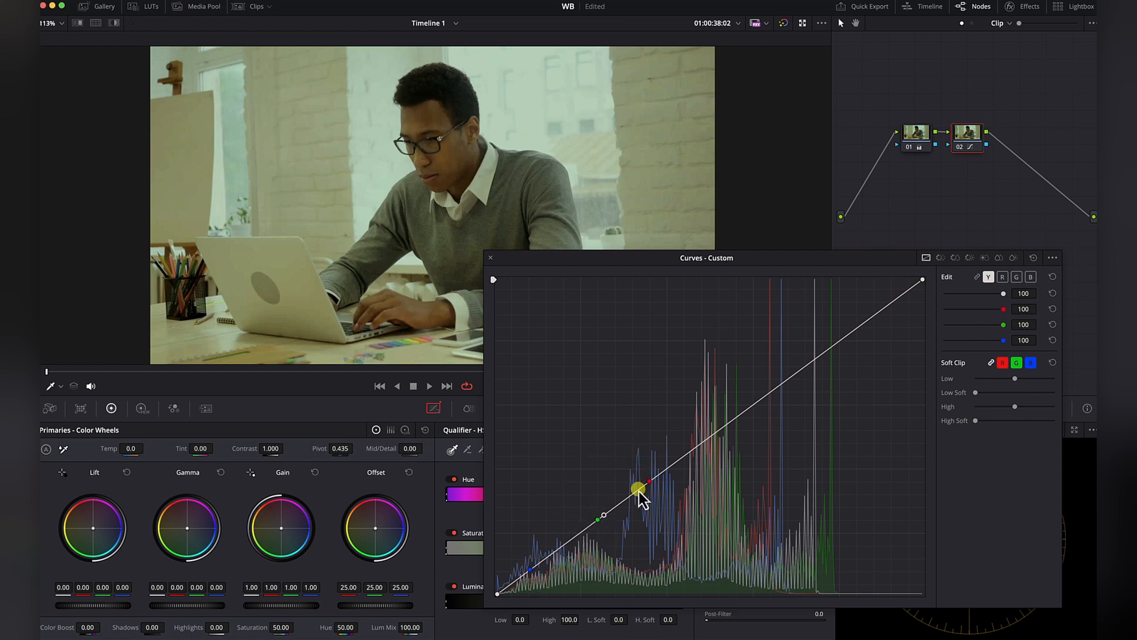
pyautogui.moveTo(650, 483); pyautogui.dragTo(647, 487)
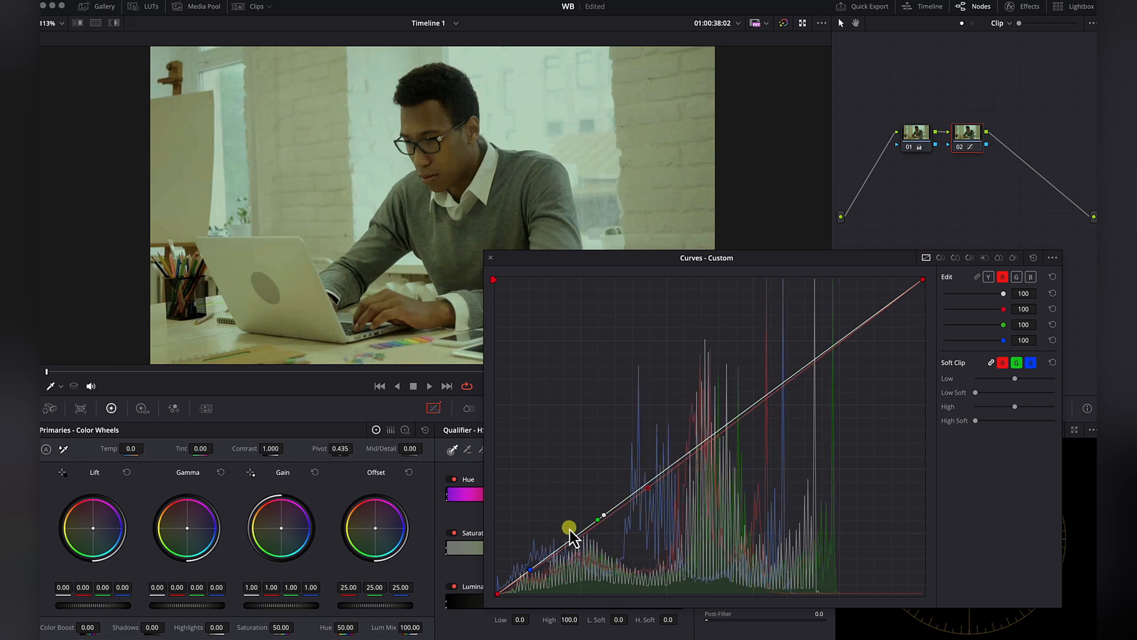
pyautogui.moveTo(595, 521); pyautogui.dragTo(595, 544)
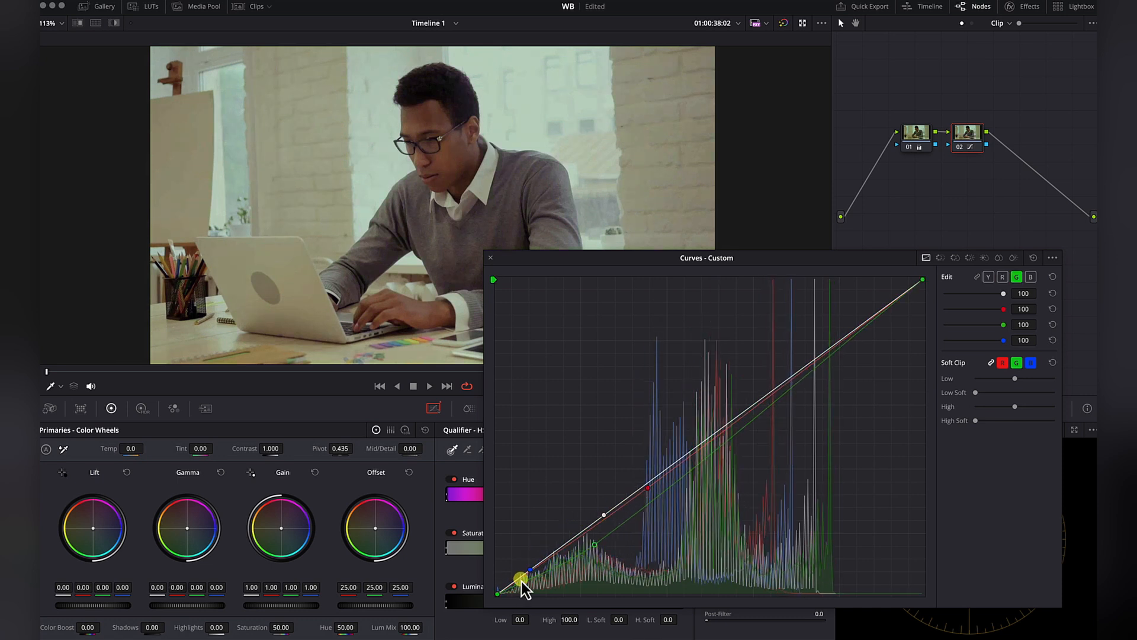
pyautogui.moveTo(528, 571)
pyautogui.mouseDown()
pyautogui.moveTo(531, 555)
pyautogui.moveTo(534, 572)
pyautogui.mouseUp()
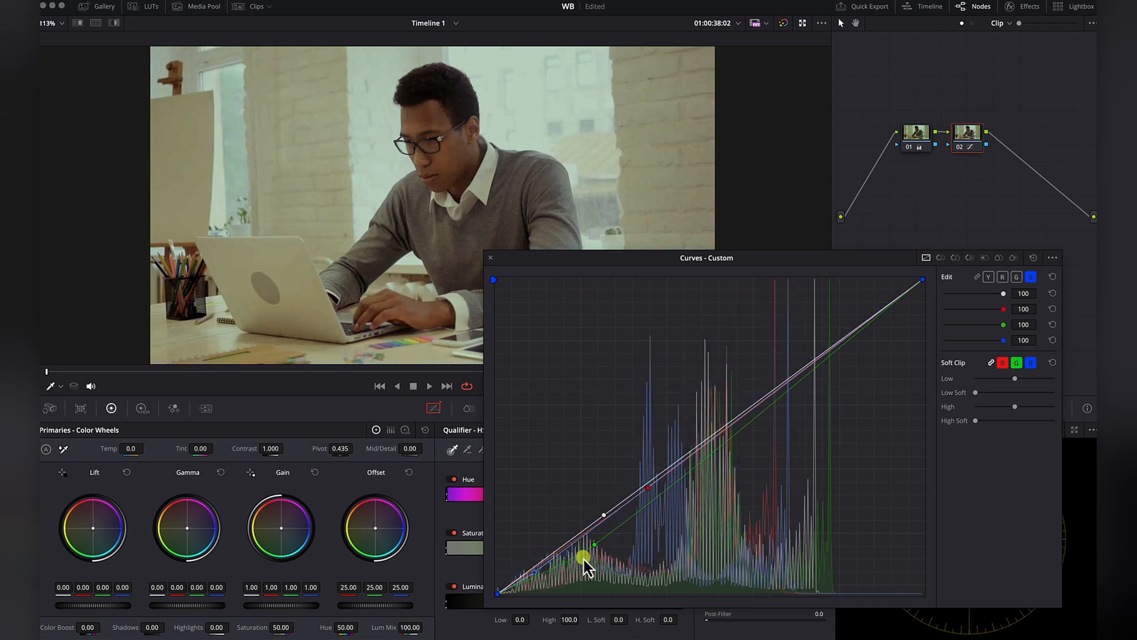
pyautogui.click(594, 546)
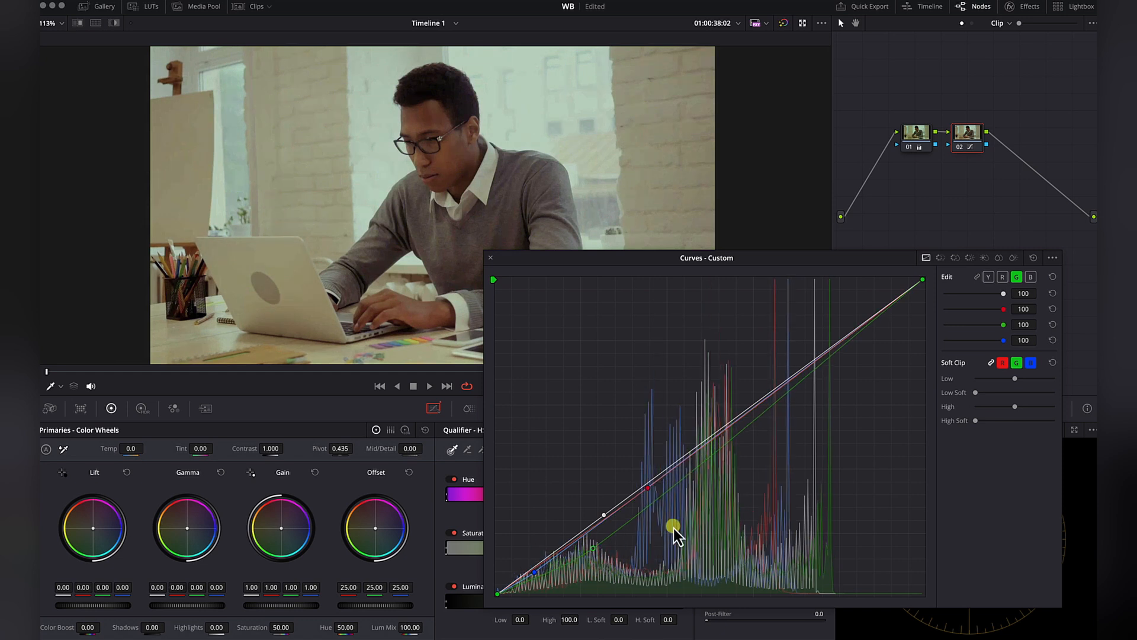
pyautogui.moveTo(650, 492); pyautogui.dragTo(652, 497)
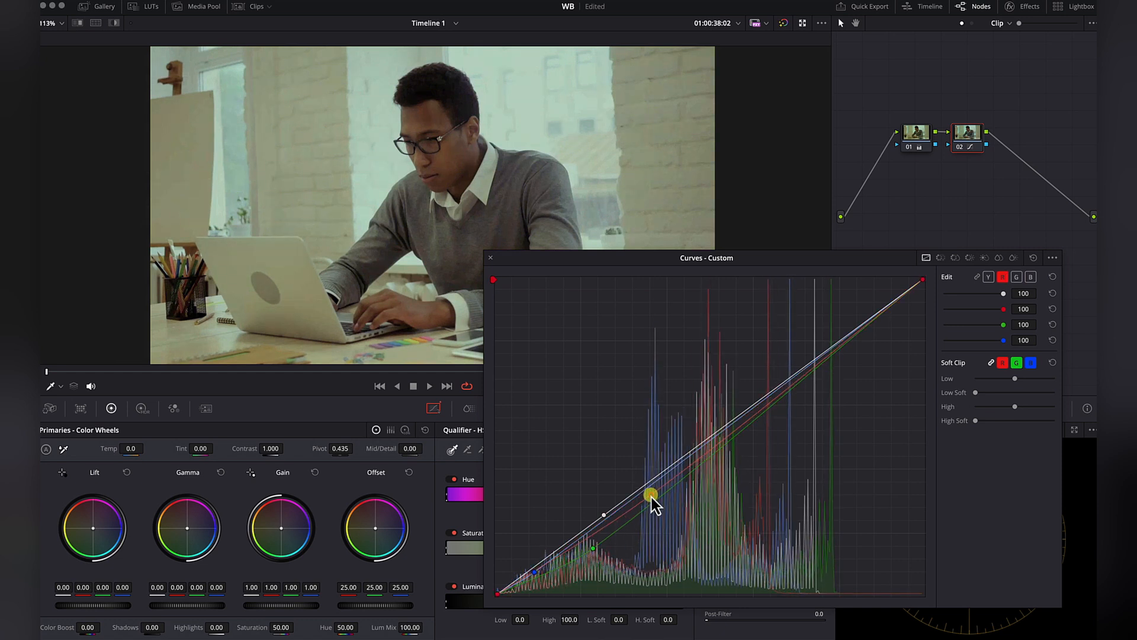